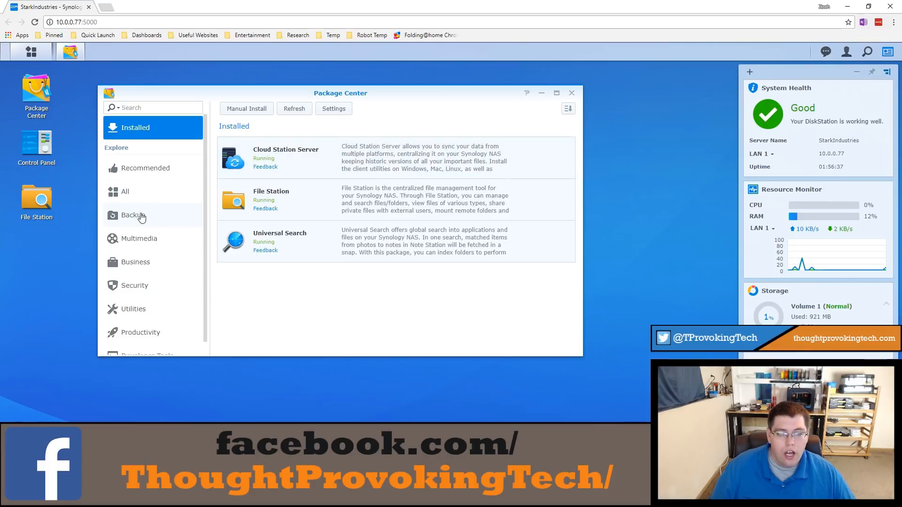
Step: View the Backup packages in Package Center, close it, and open Cloud Station Server
left_click(141, 216)
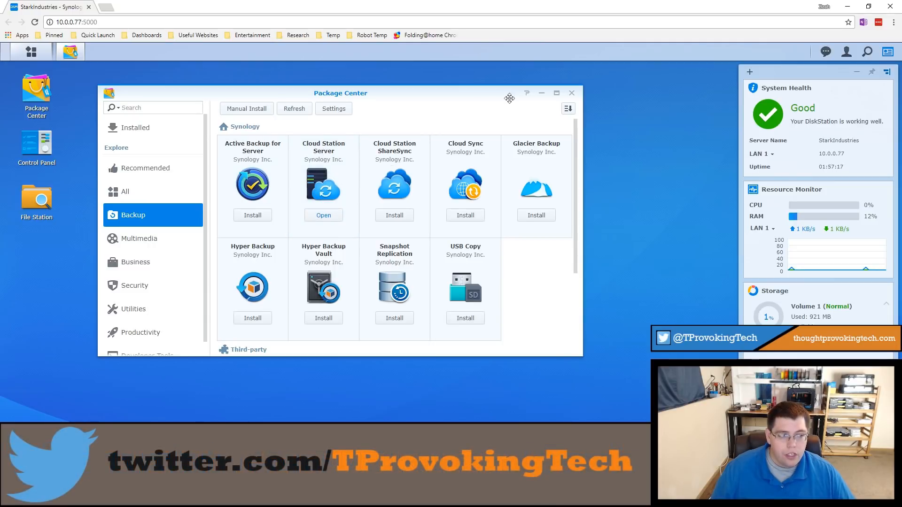
left_click(572, 93)
left_click(46, 52)
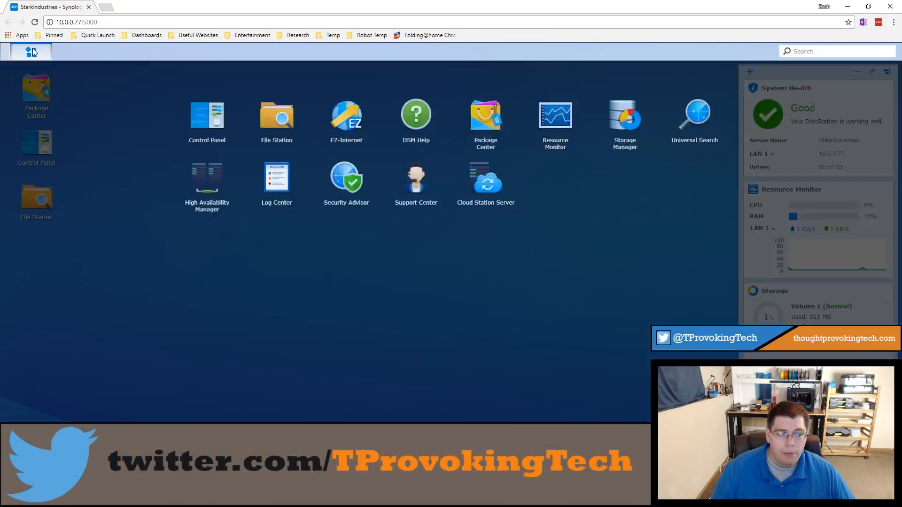
right_click(477, 182)
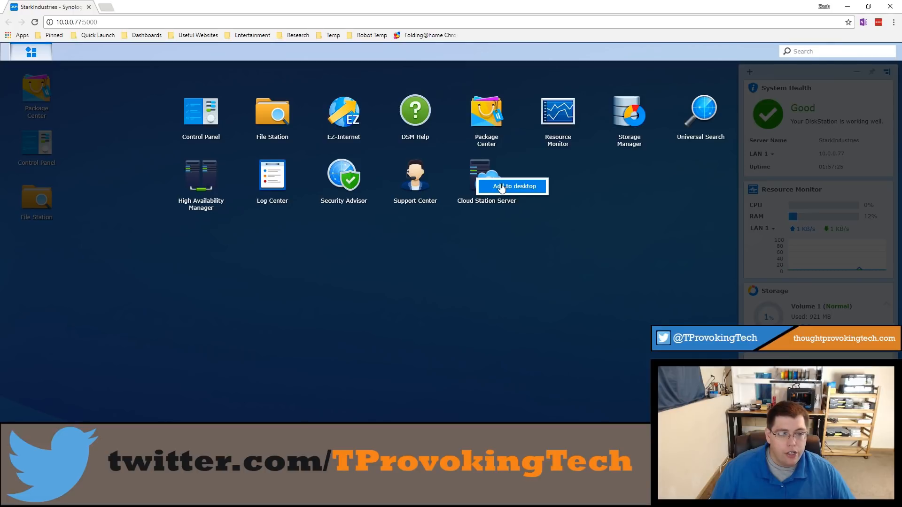
left_click(478, 167)
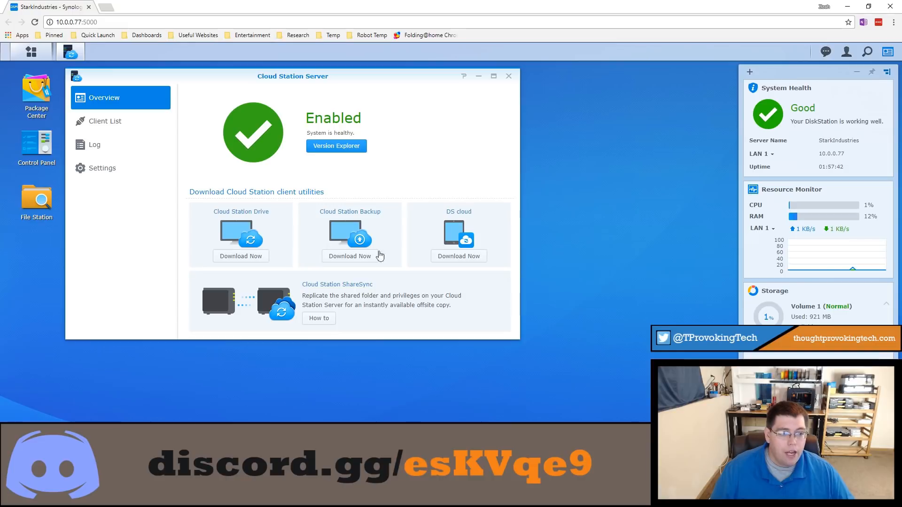
mouse_move(278, 84)
left_mouse_down()
mouse_move(334, 84)
mouse_move(272, 86)
left_mouse_up()
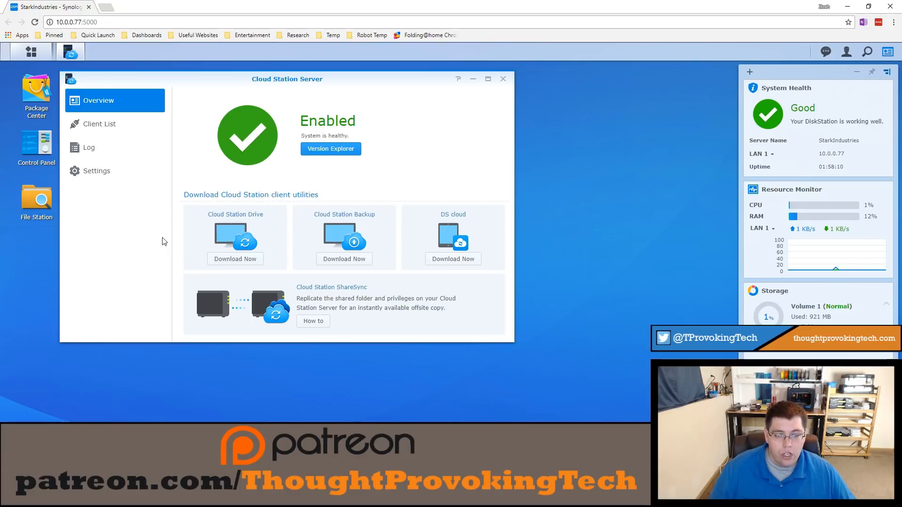
Step: Enable syncing for the Interstellar shared folder in Cloud Station Server with version control turned off
left_click(112, 176)
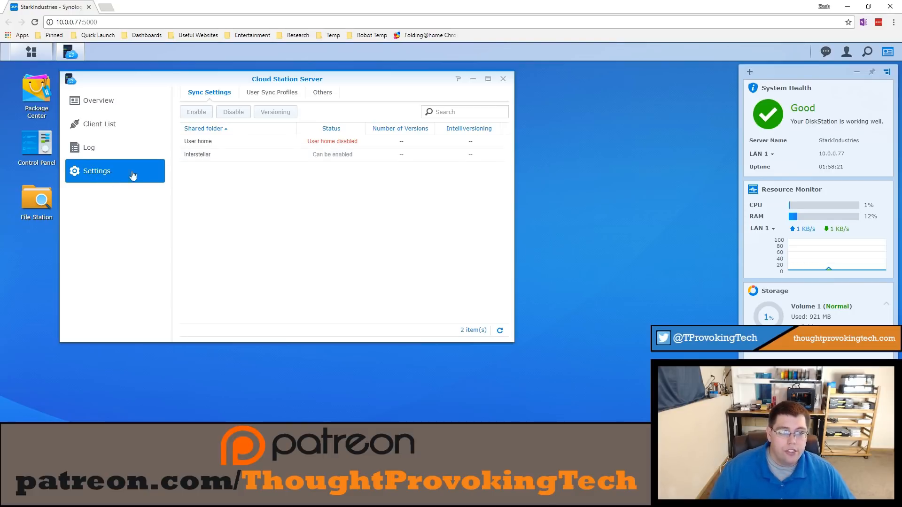
left_click(194, 155)
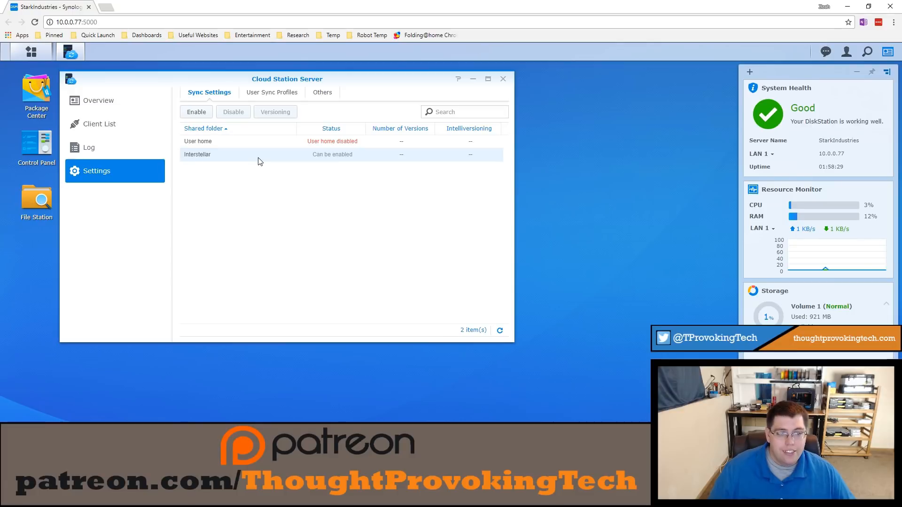
left_click(197, 113)
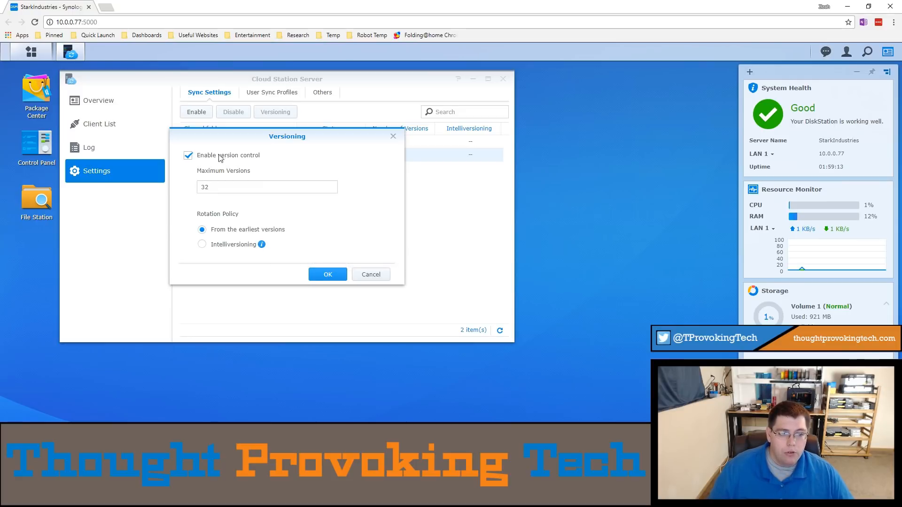
left_click(204, 158)
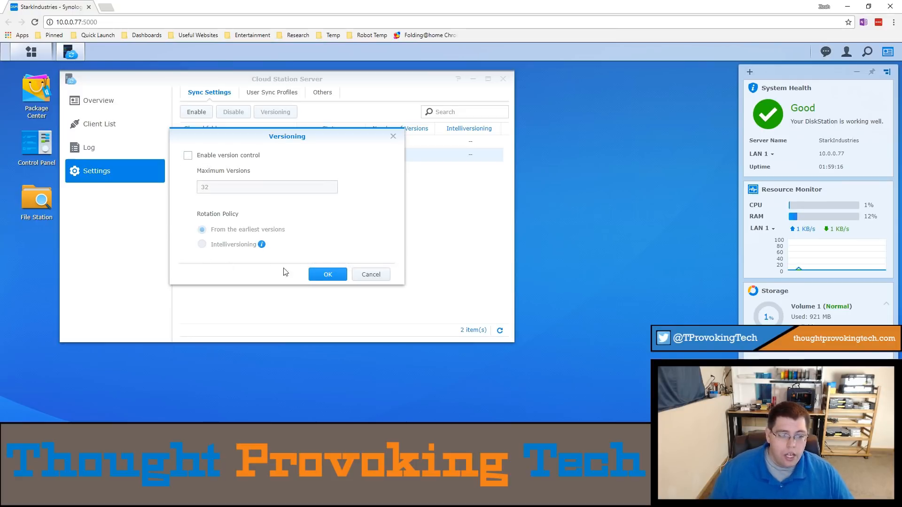
left_click(316, 276)
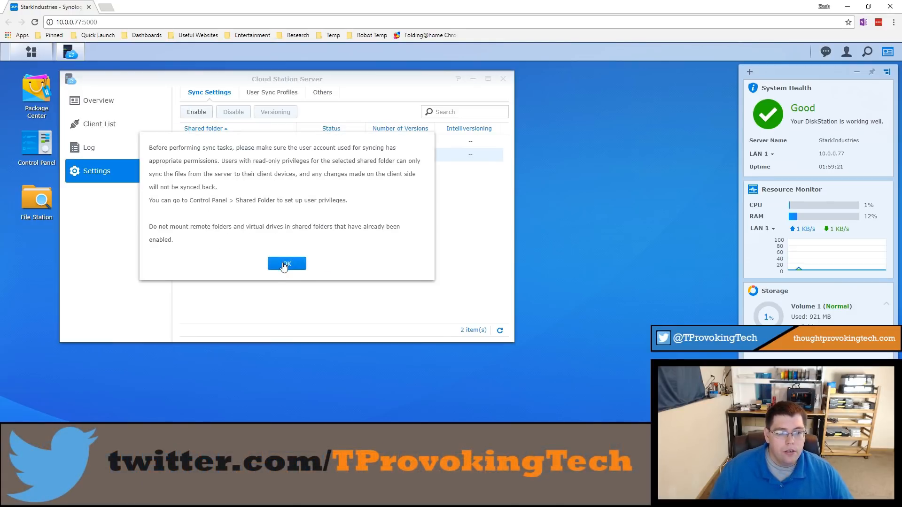
left_click(284, 264)
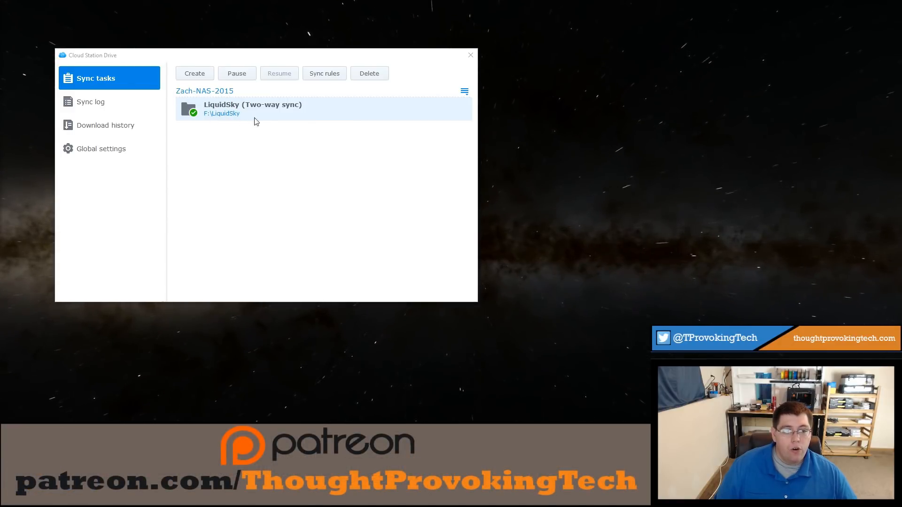
Step: Start a new sync task in Cloud Station Drive to another Synology NAS, entering its address, username and password and accepting the untrusted SSL certificate
left_click(201, 75)
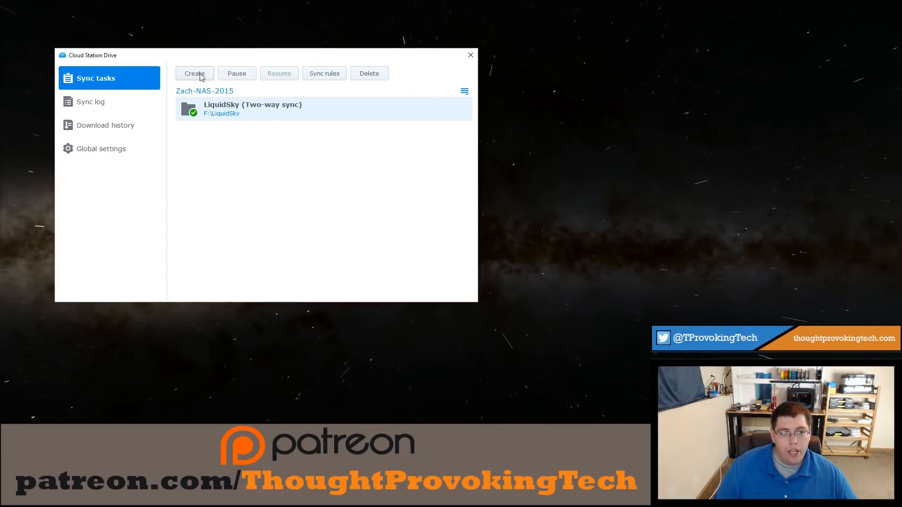
left_click_drag(350, 140, 220, 120)
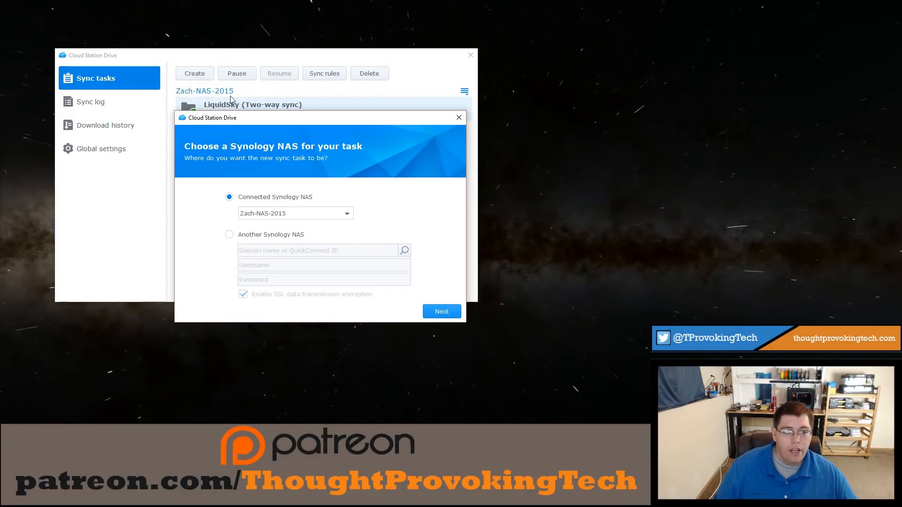
left_click_drag(236, 119, 212, 76)
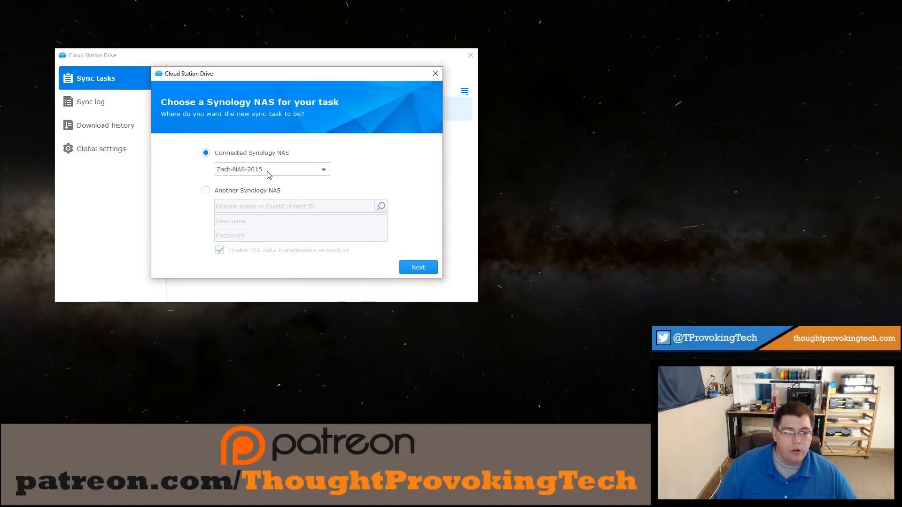
left_click(286, 169)
left_click(286, 170)
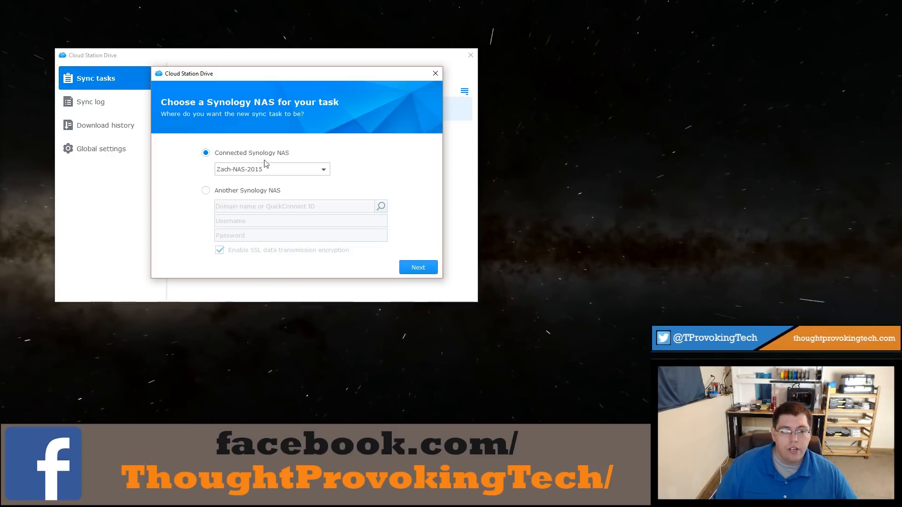
left_click(237, 192)
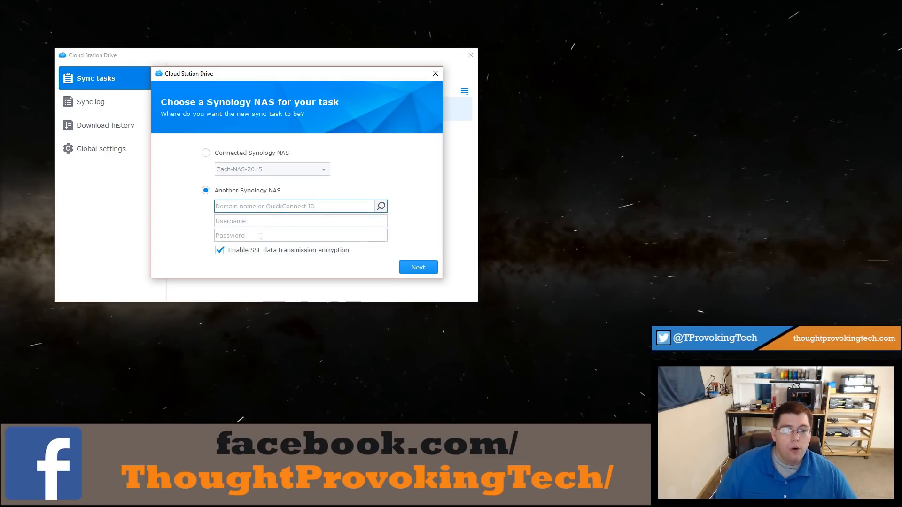
left_click(248, 203)
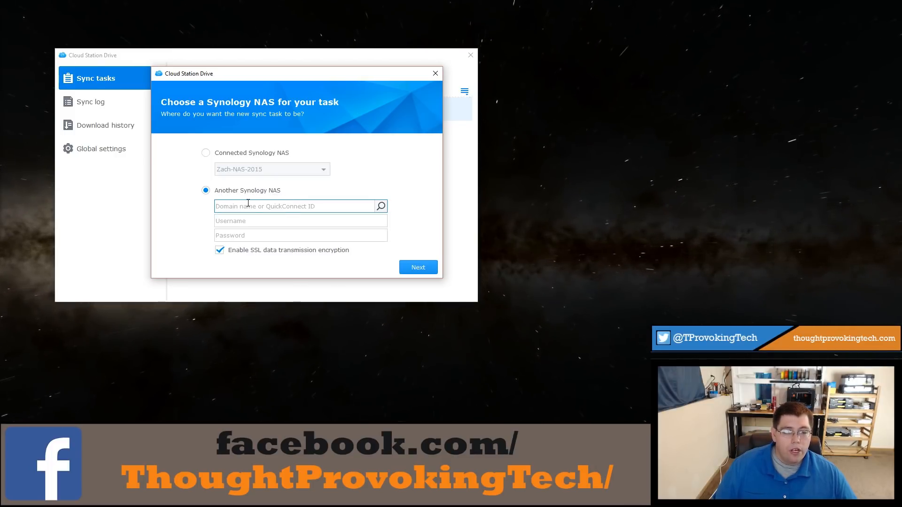
left_click(237, 221)
left_click(232, 238)
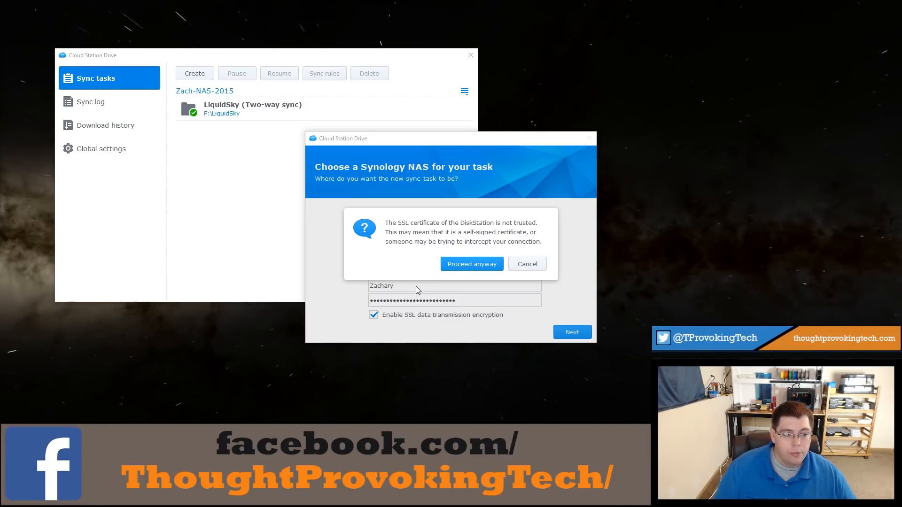
left_click(464, 266)
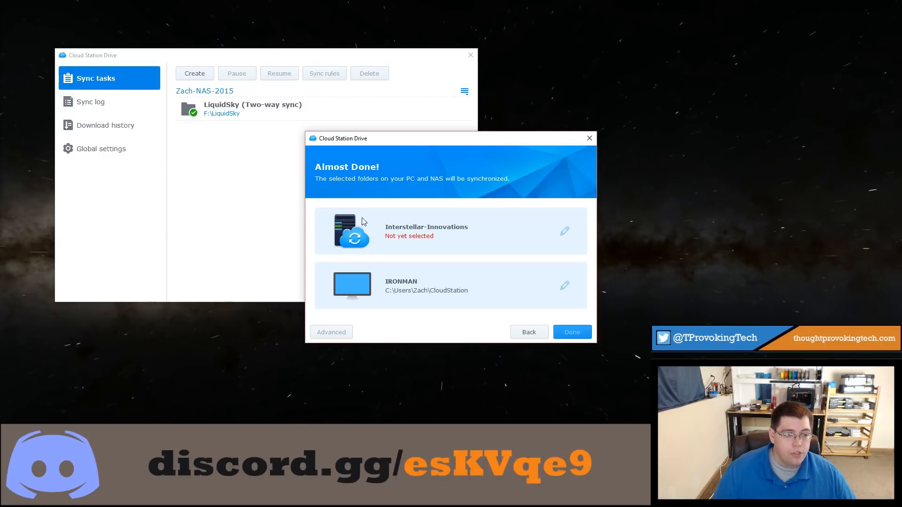
Step: Set the sync task's NAS folder to Interstellar and its local folder on IRONMAN to F:\Interstellar
left_click(563, 231)
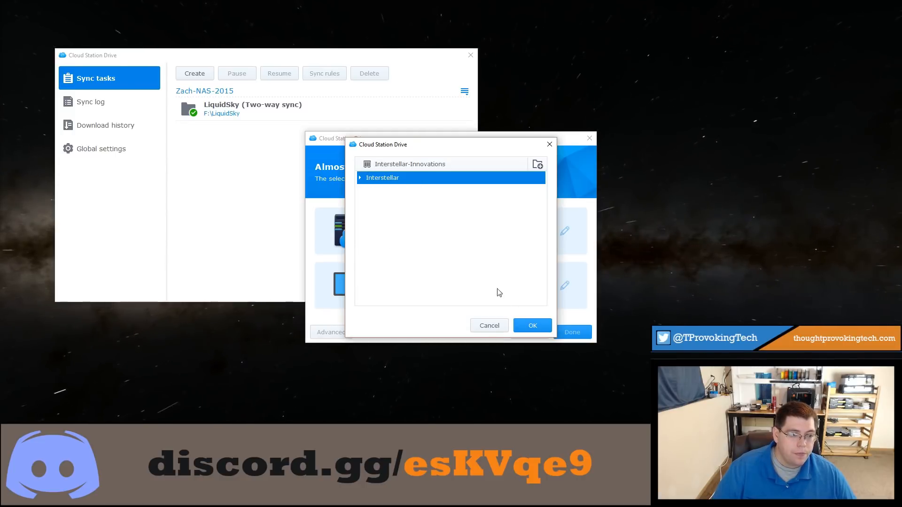
left_click(542, 326)
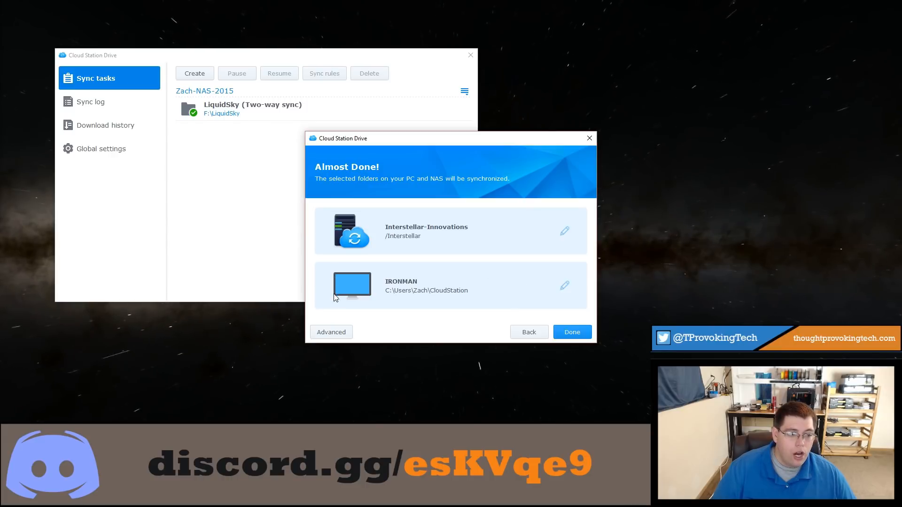
left_click(564, 287)
scroll(381, 235, "up", 2)
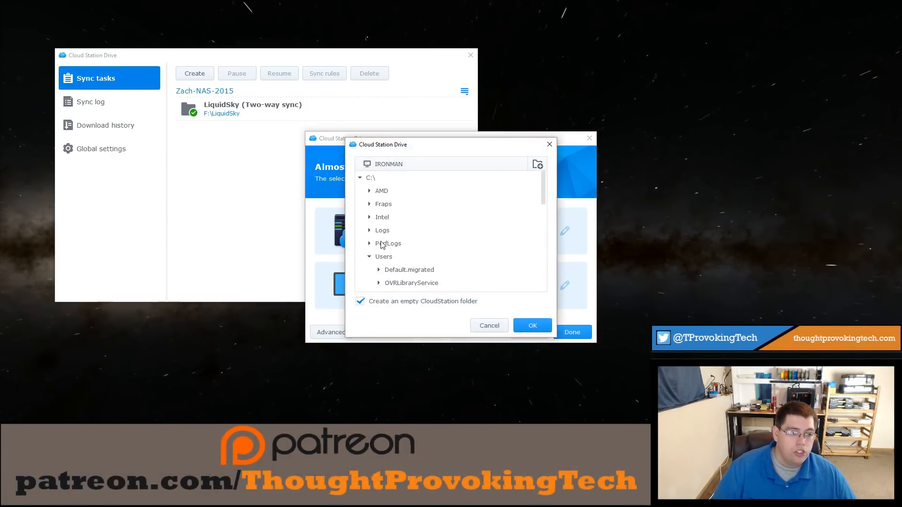
scroll(381, 235, "down", 8)
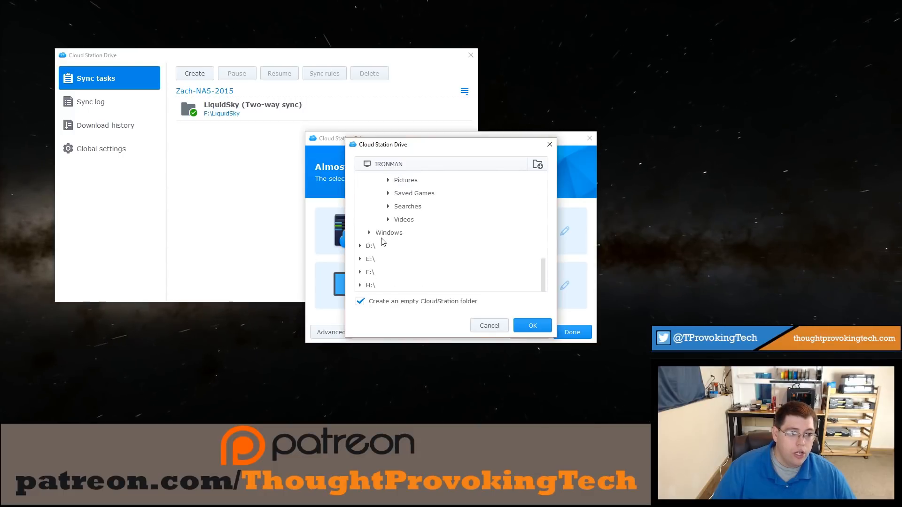
left_click(360, 273)
scroll(366, 277, "down", 3)
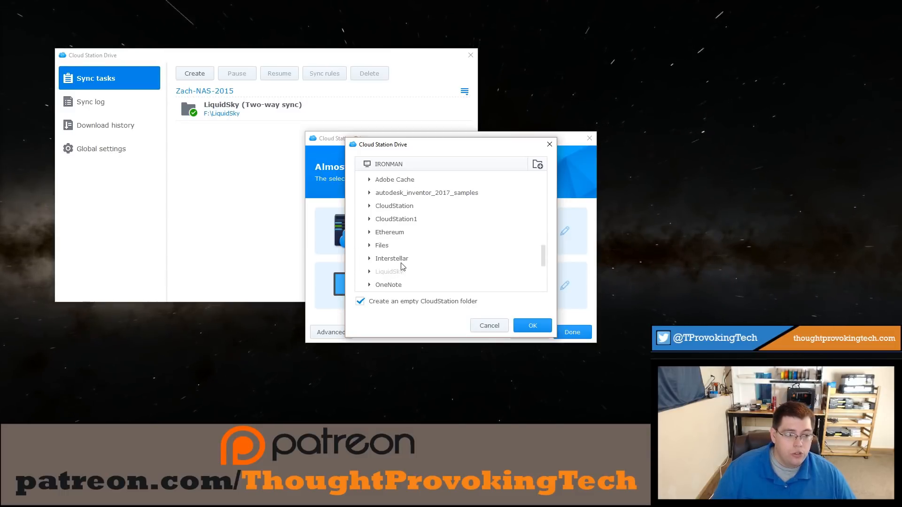
scroll(405, 266, "up", 1)
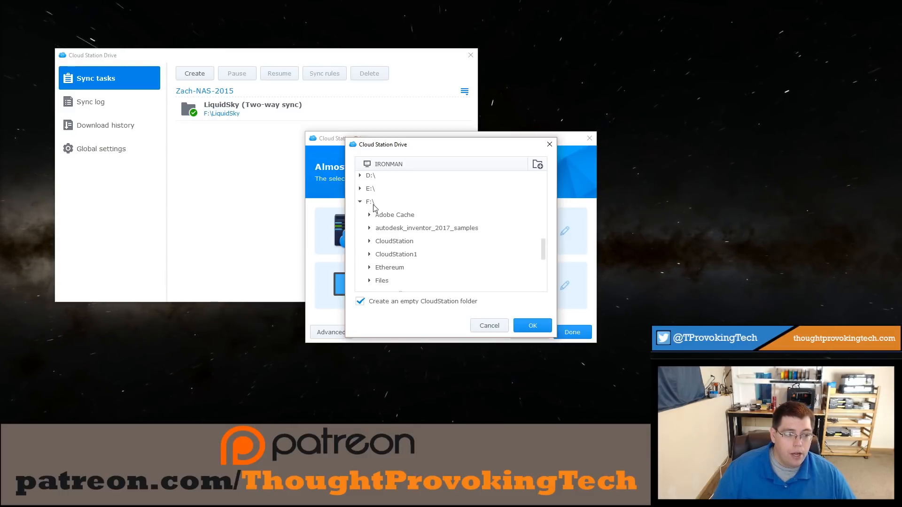
scroll(371, 206, "down", 2)
left_click(392, 226)
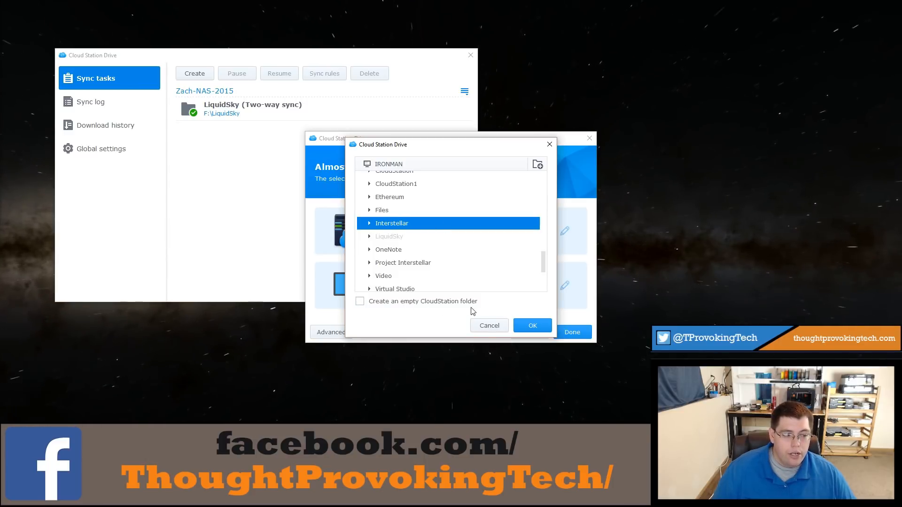
left_click(534, 324)
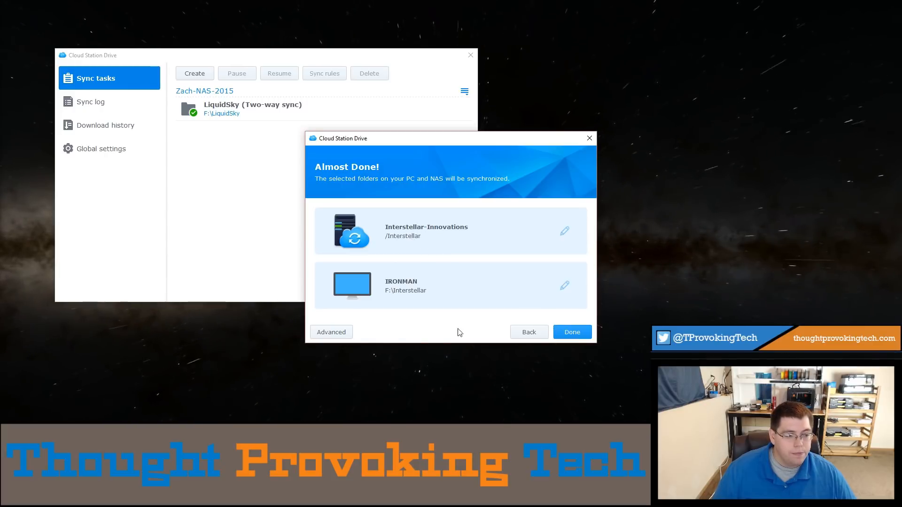
Step: Review the task's folder, file filter and sync mode settings, and finish creating the Interstellar sync task
left_click(343, 332)
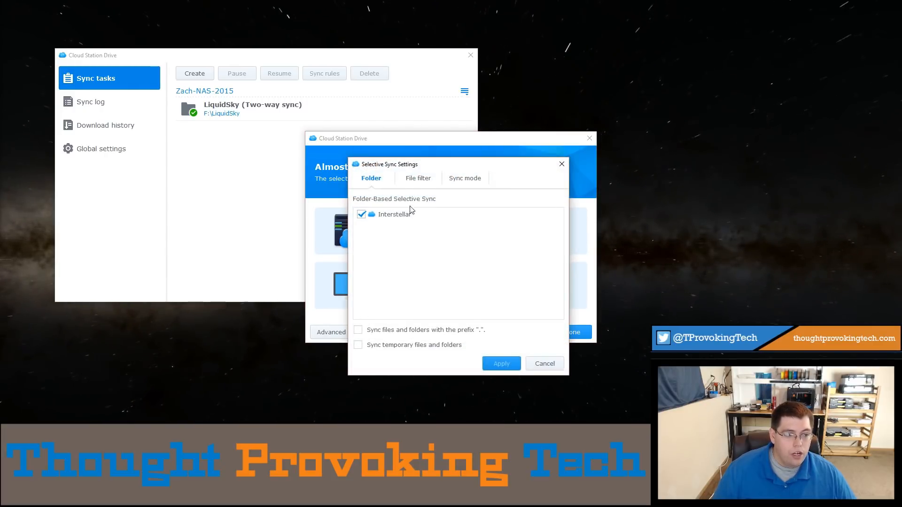
left_click(422, 182)
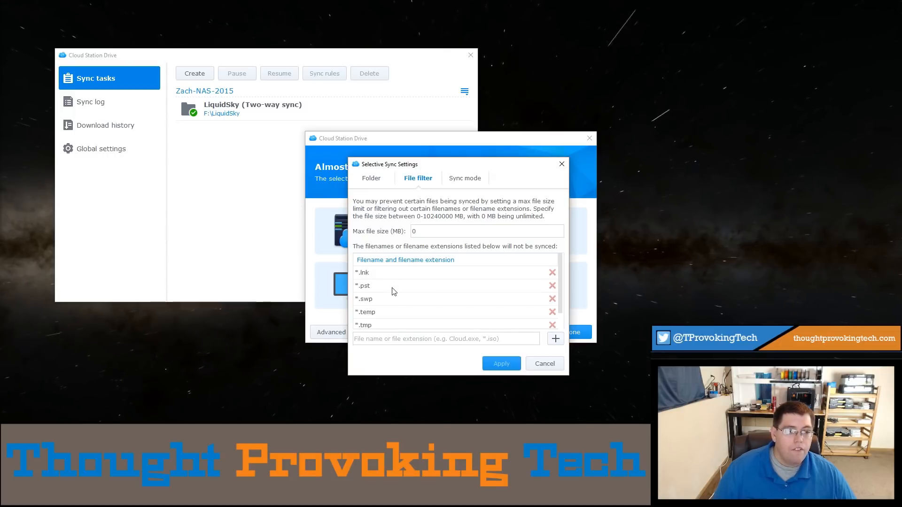
scroll(392, 295, "down", 1)
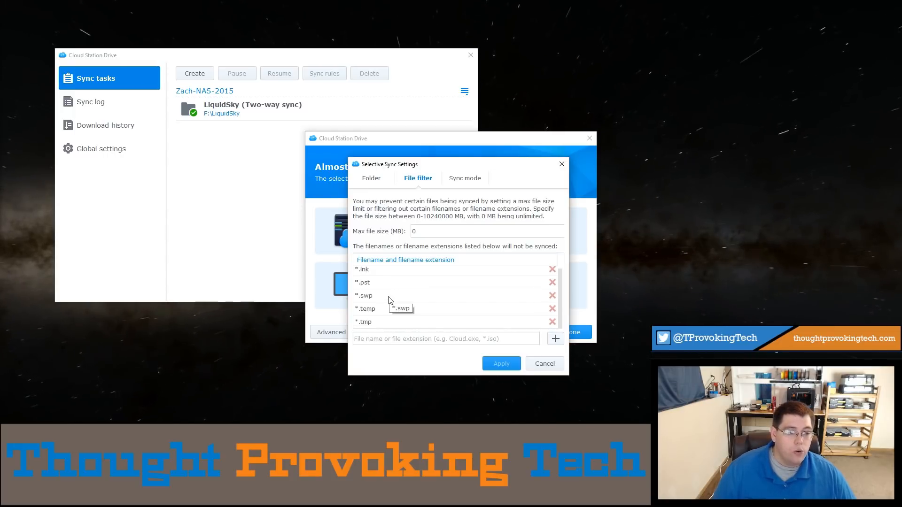
scroll(376, 296, "up", 1)
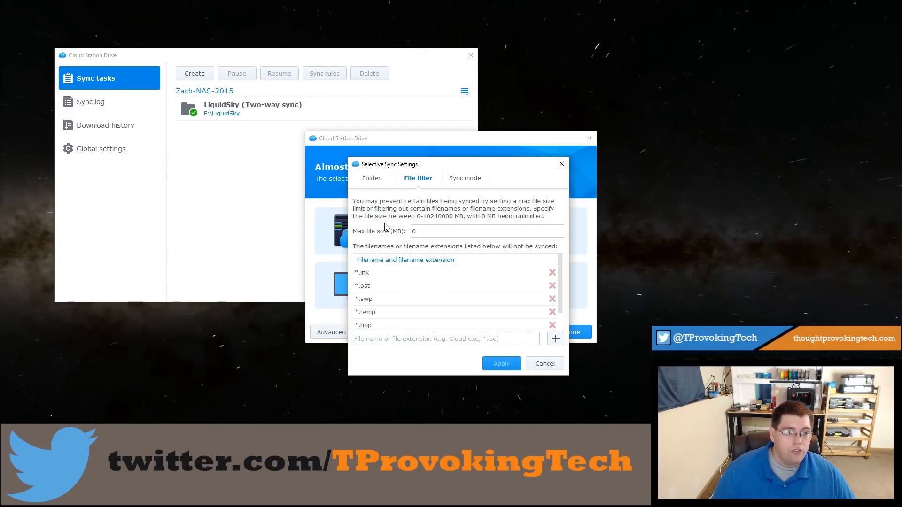
left_click(377, 183)
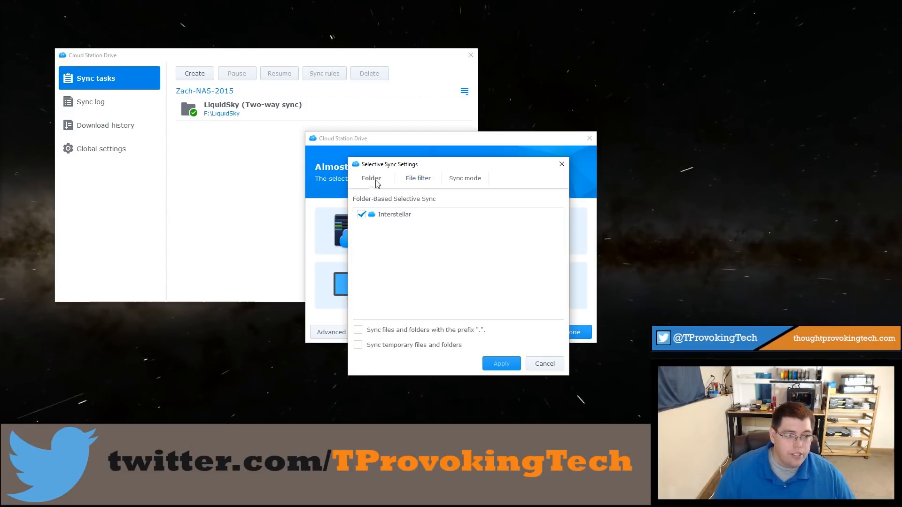
left_click(454, 180)
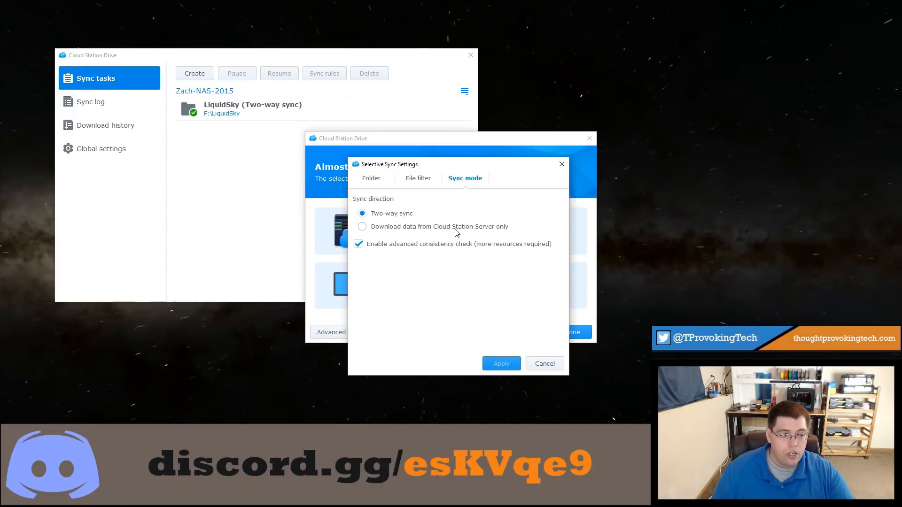
key("Escape")
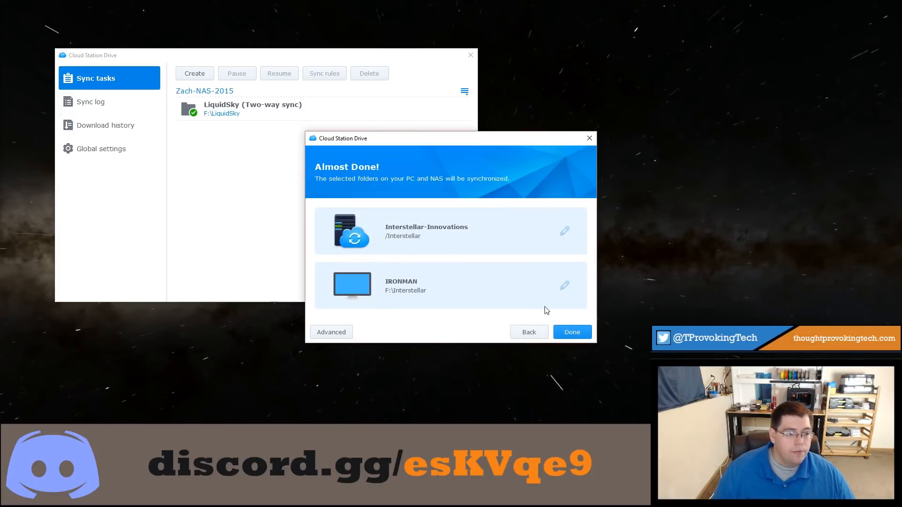
left_click(572, 333)
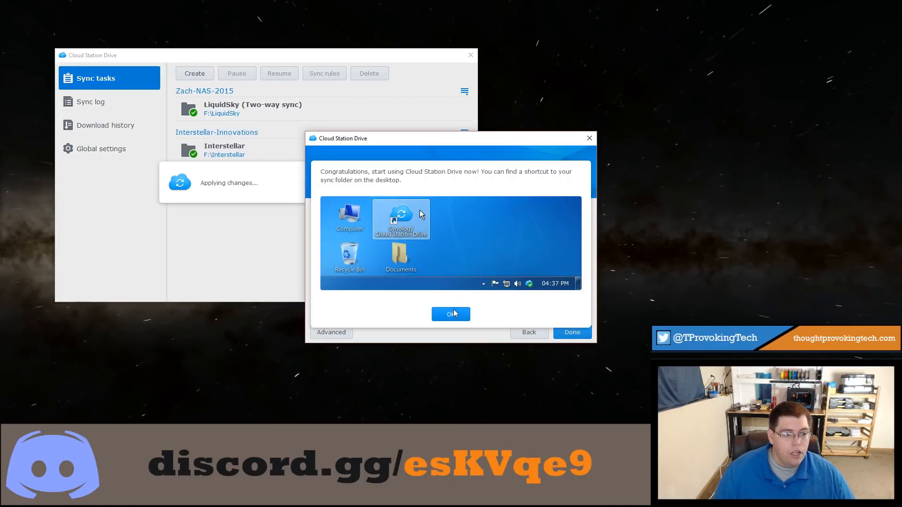
Step: Dismiss the setup completion message and open the Interstellar task's local folder, F:\Interstellar, in File Explorer
left_click(451, 314)
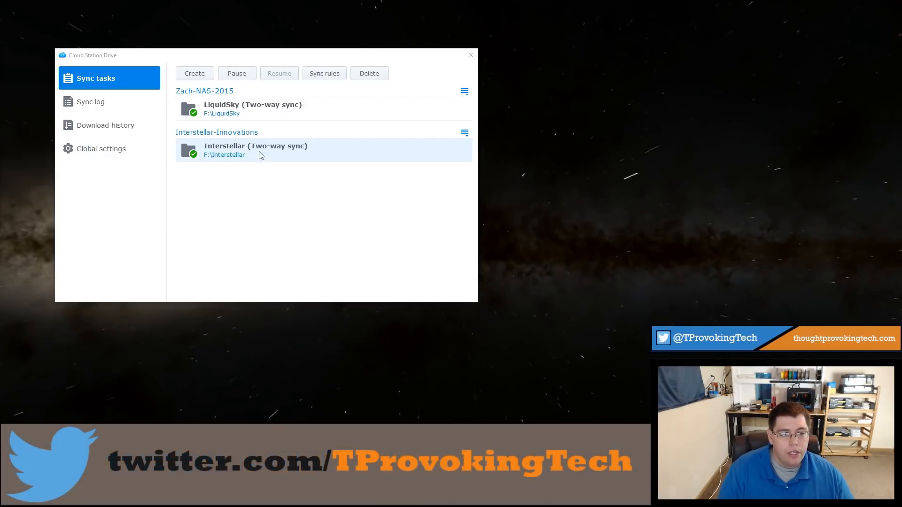
left_click(226, 155)
left_click_drag(558, 92, 662, 44)
Step: Create a text document named "This is only a test" in the local Interstellar folder
right_click(613, 175)
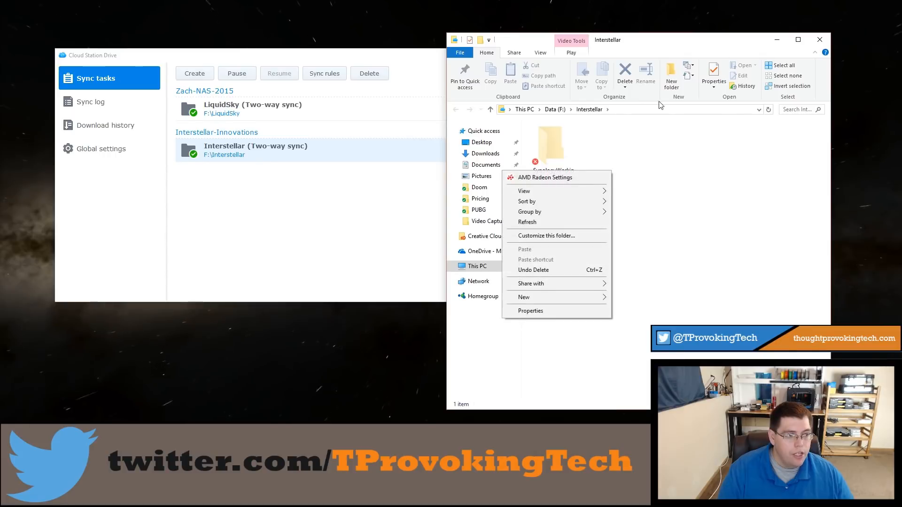
mouse_move(549, 297)
left_click(408, 395)
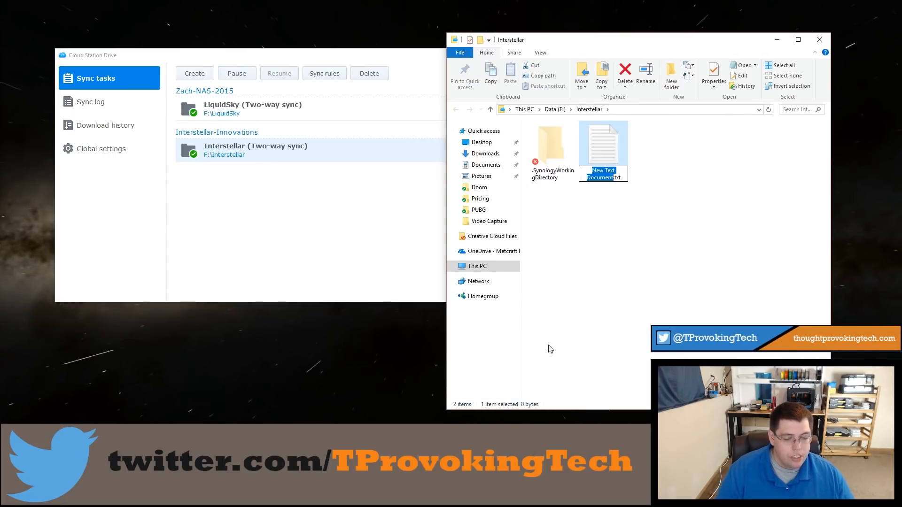
type("This ")
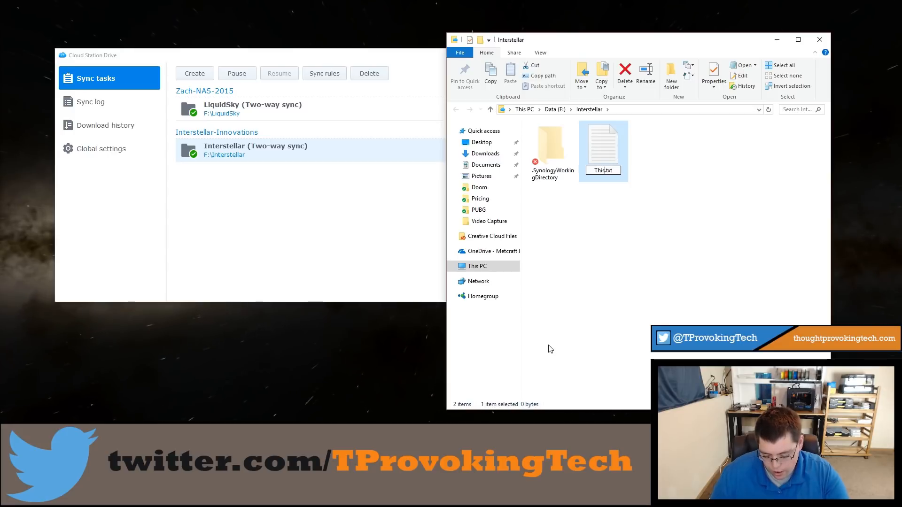
type("is only a ")
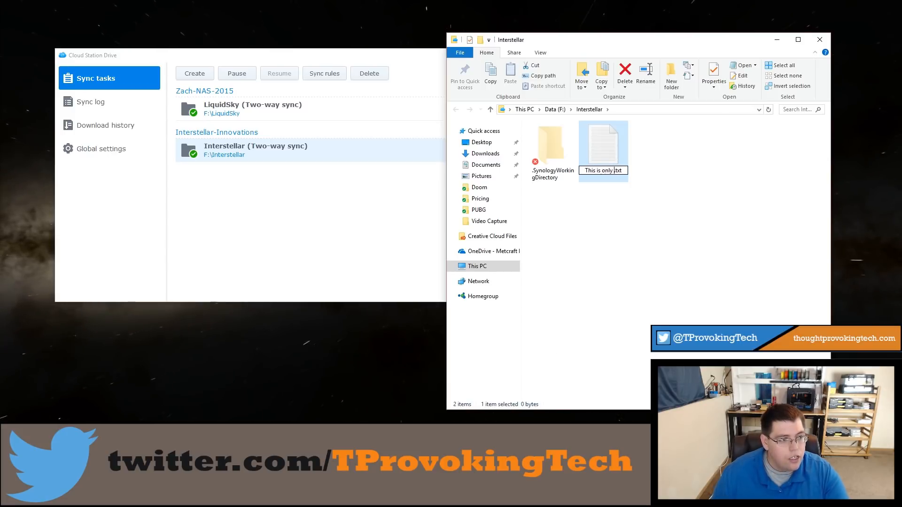
type("test")
key("Return")
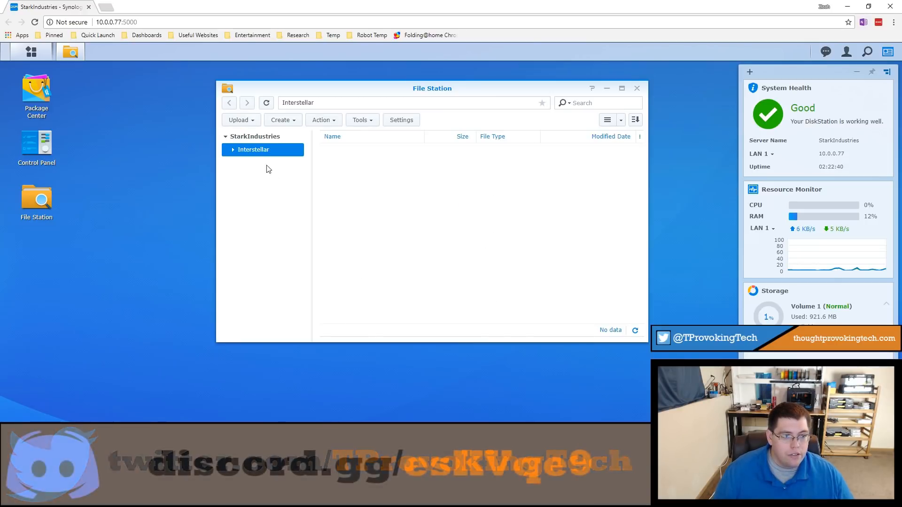
Step: Switch to the NAS's File Station and reopen it to check the Interstellar shared folder for the test text file
left_click(232, 149)
right_click(346, 175)
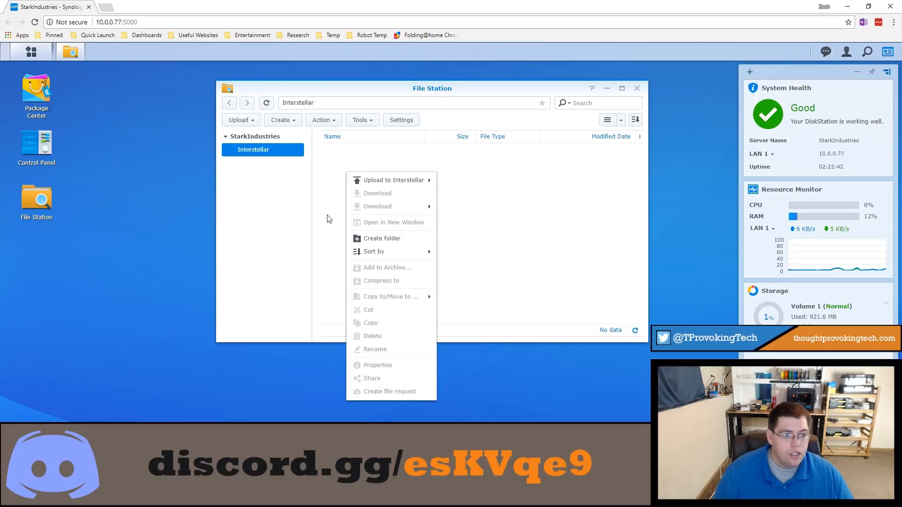
left_click(327, 190)
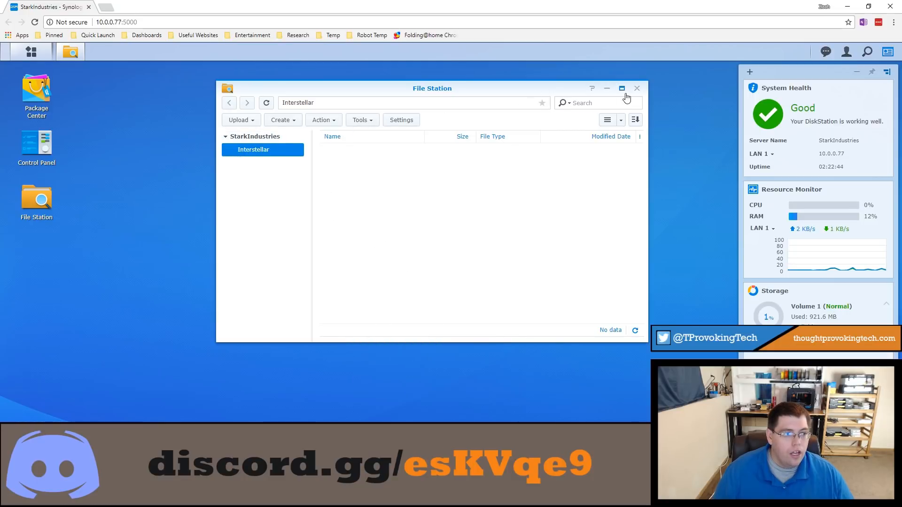
left_click(636, 90)
left_click(53, 195)
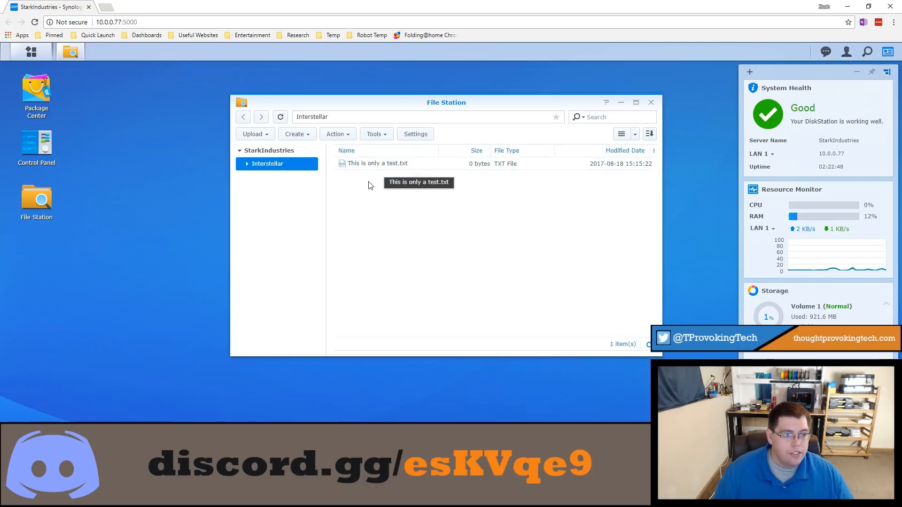
Step: Create a folder named Testing in the NAS's Interstellar shared folder, check for it in the local folder, and close File Station
right_click(368, 182)
left_click(411, 249)
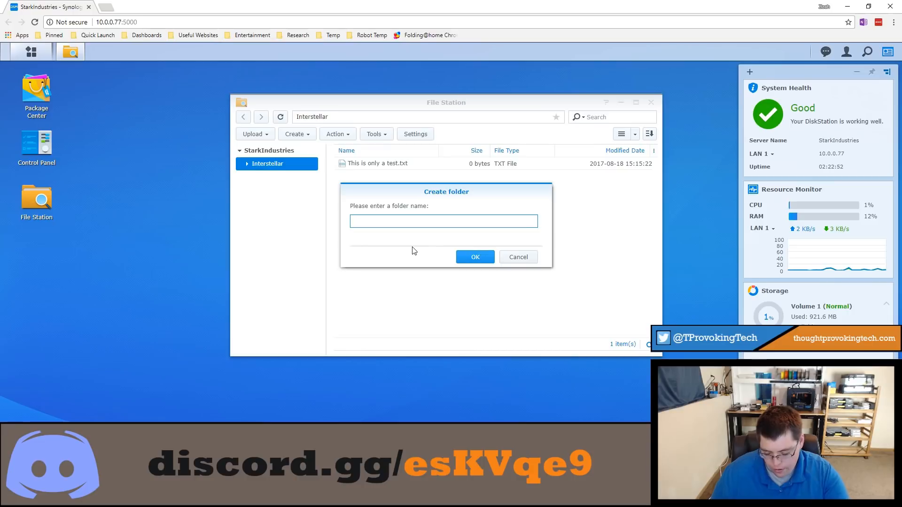
type("Testing")
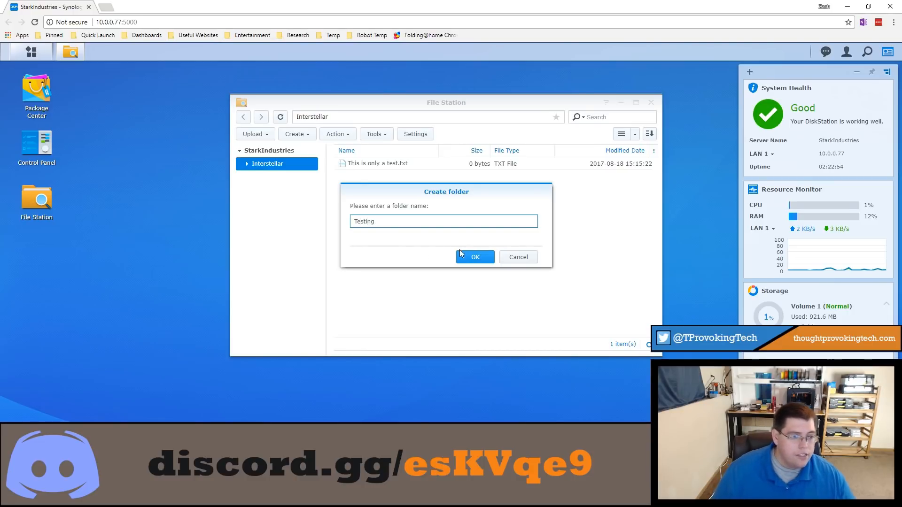
left_click(471, 258)
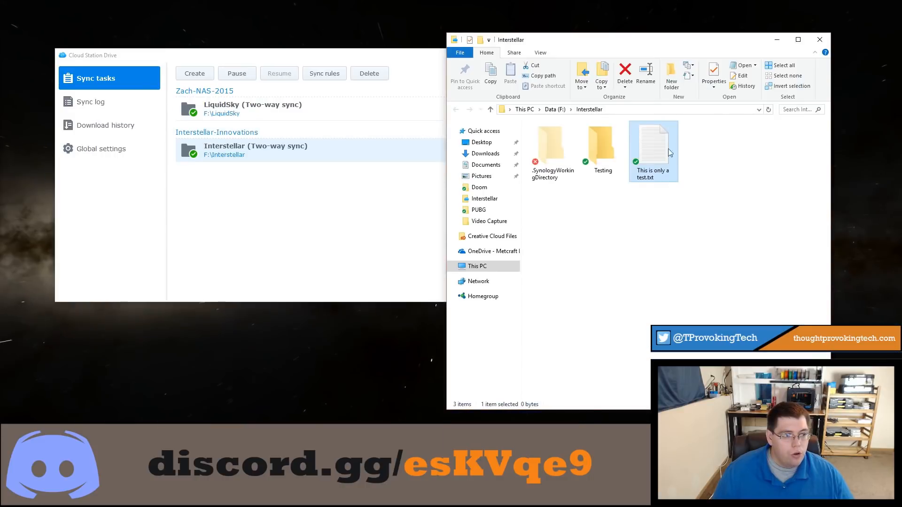
left_click(608, 142)
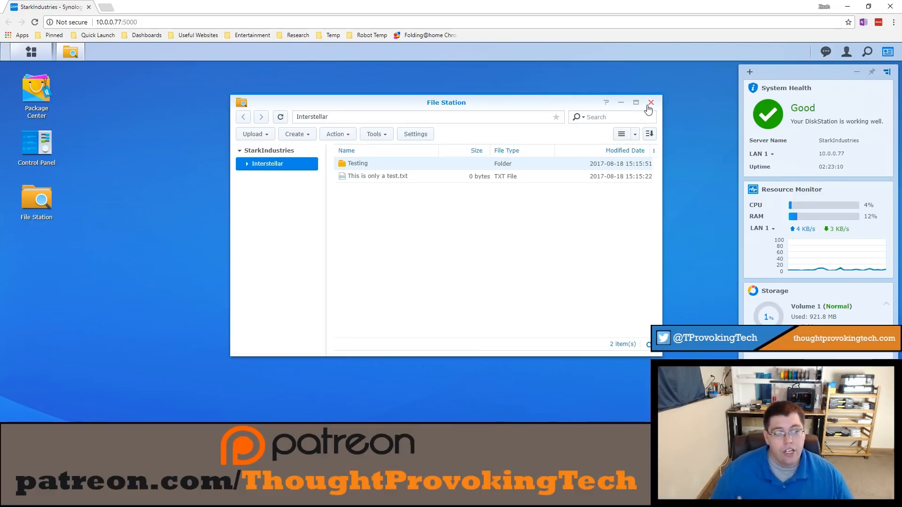
left_click(651, 103)
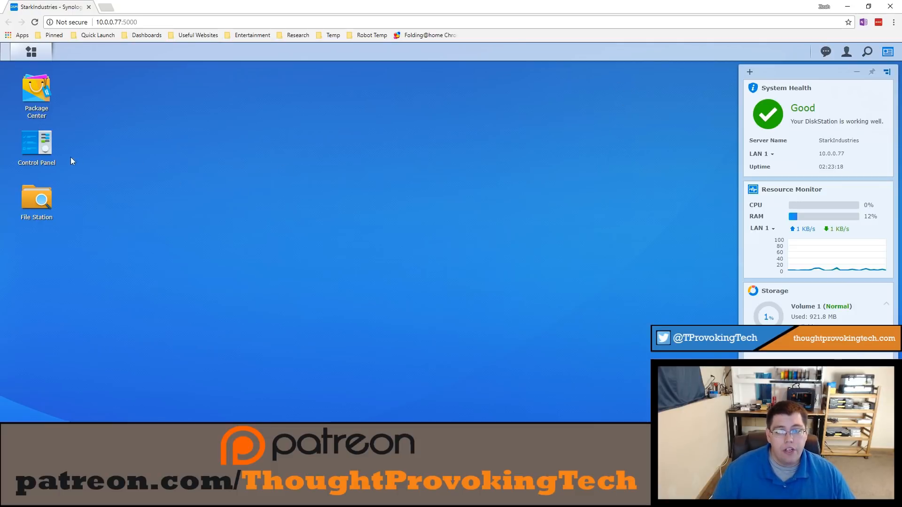
Step: Examine the active user account's application permissions in Control Panel, especially Cloud Station Server access, and close Control Panel
left_click(51, 145)
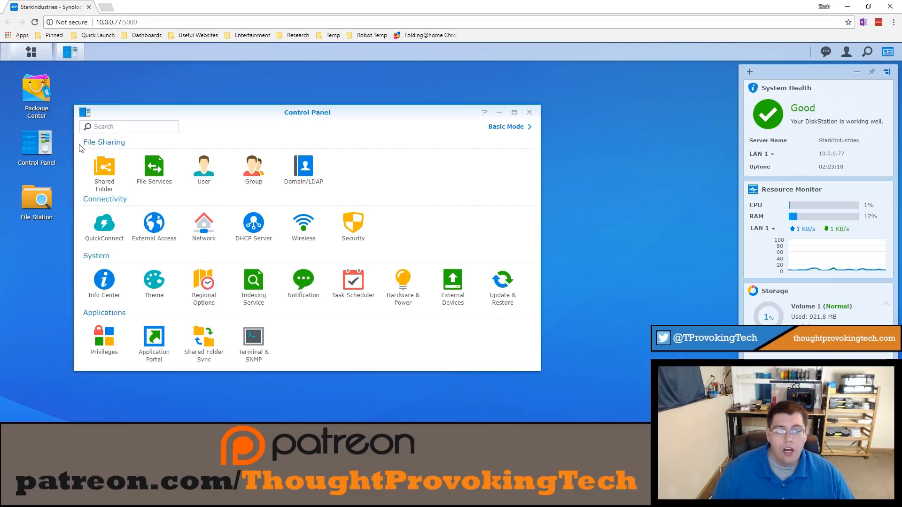
left_click(209, 174)
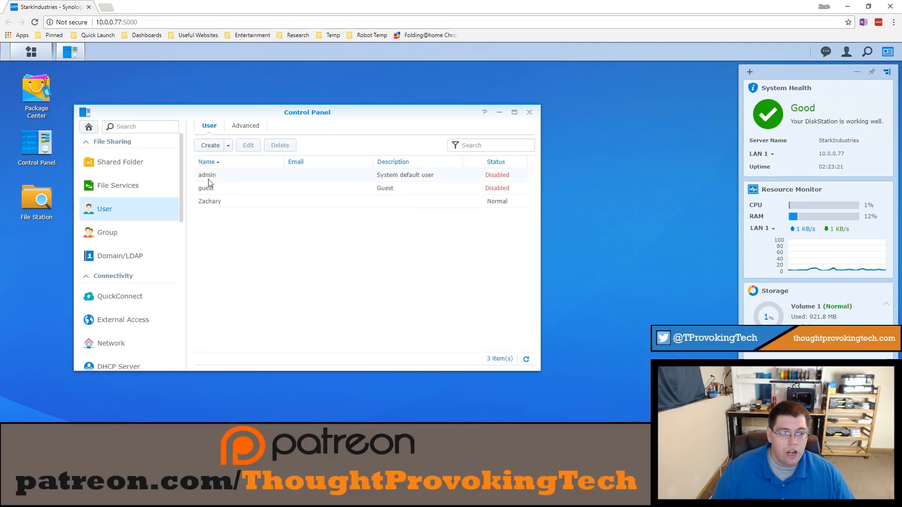
left_click(209, 205)
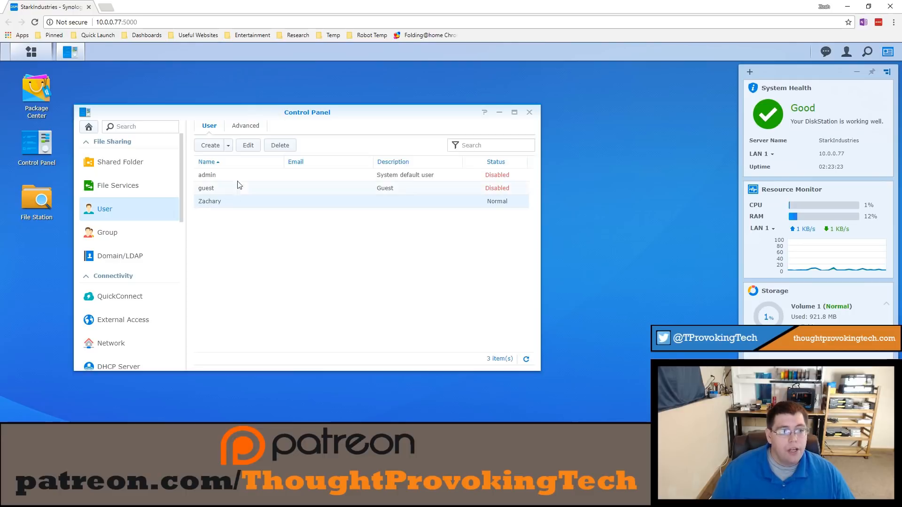
left_click(247, 146)
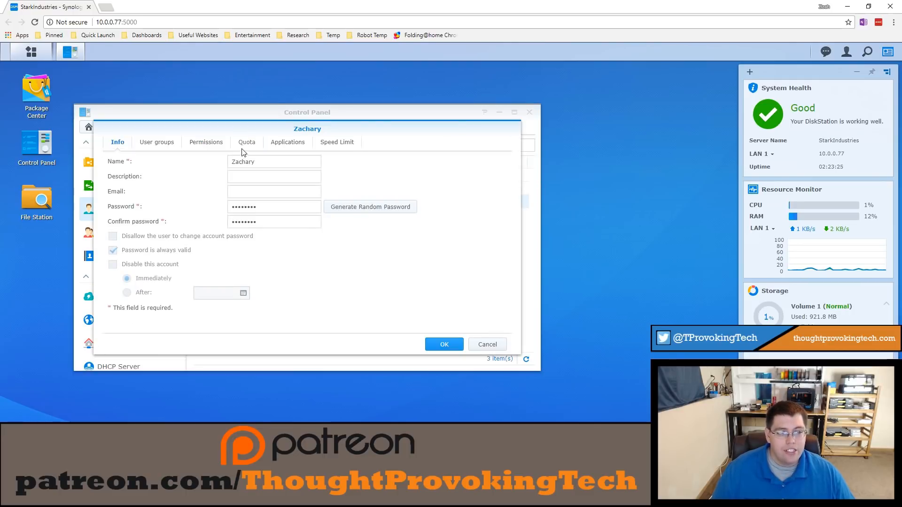
left_click(286, 149)
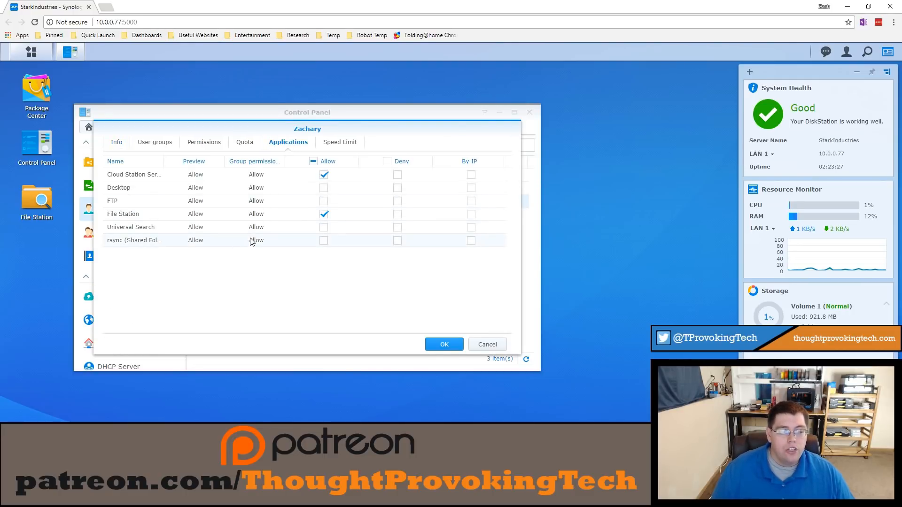
left_click_drag(287, 122, 298, 162)
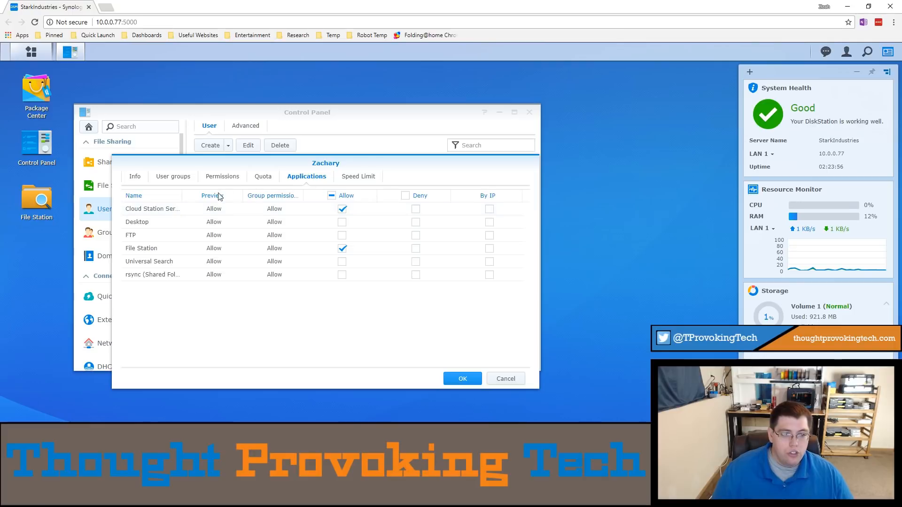
left_click_drag(183, 198, 216, 200)
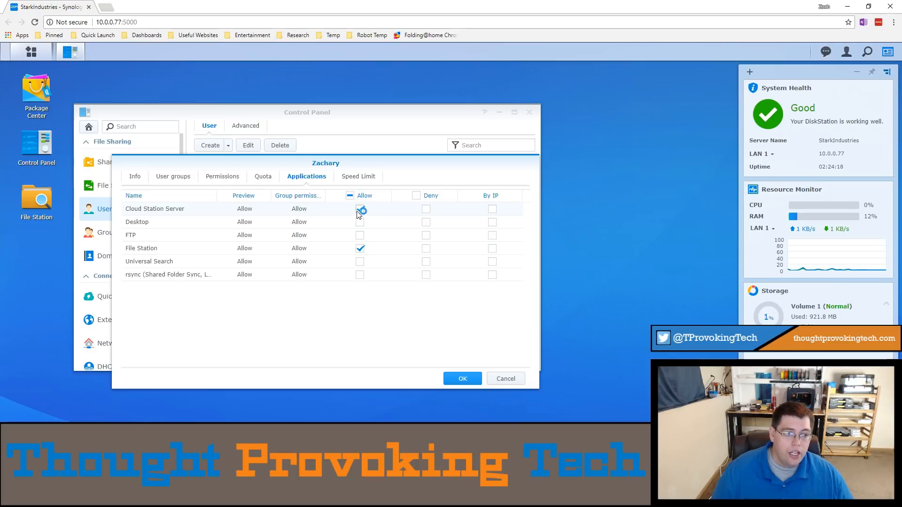
left_click(458, 379)
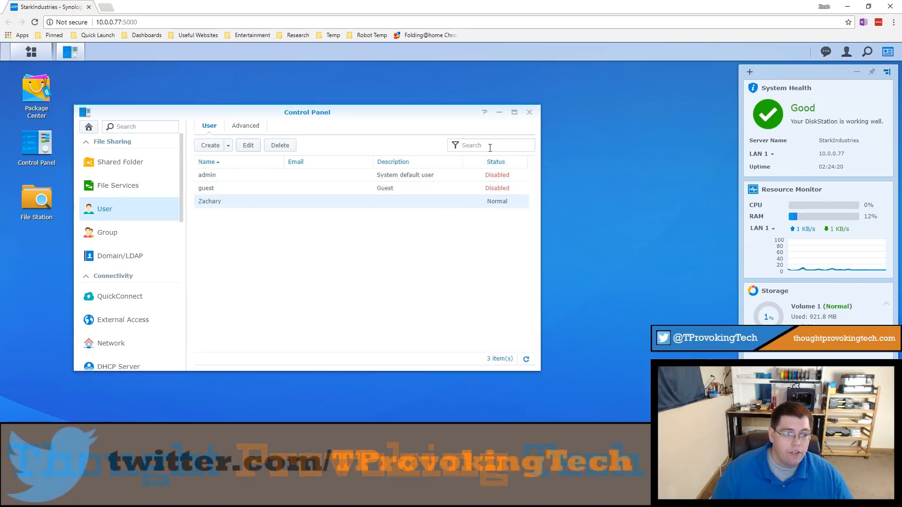
left_click(529, 113)
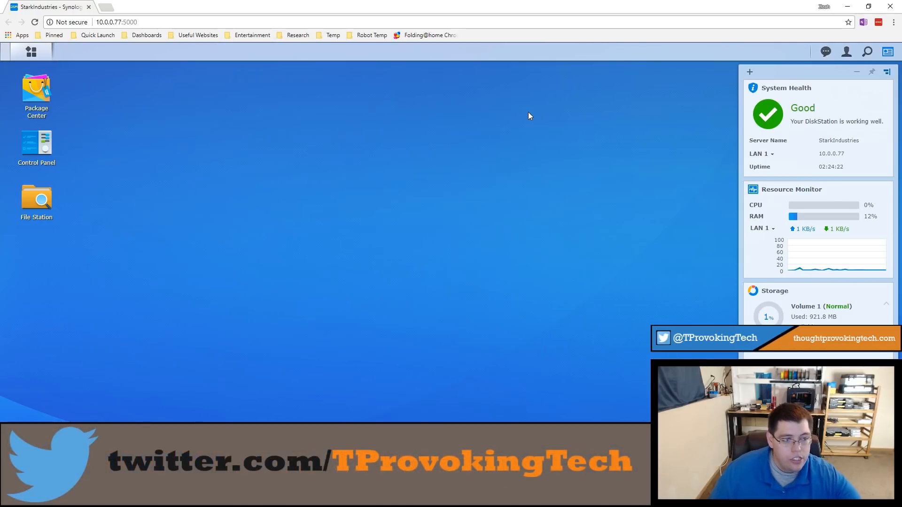